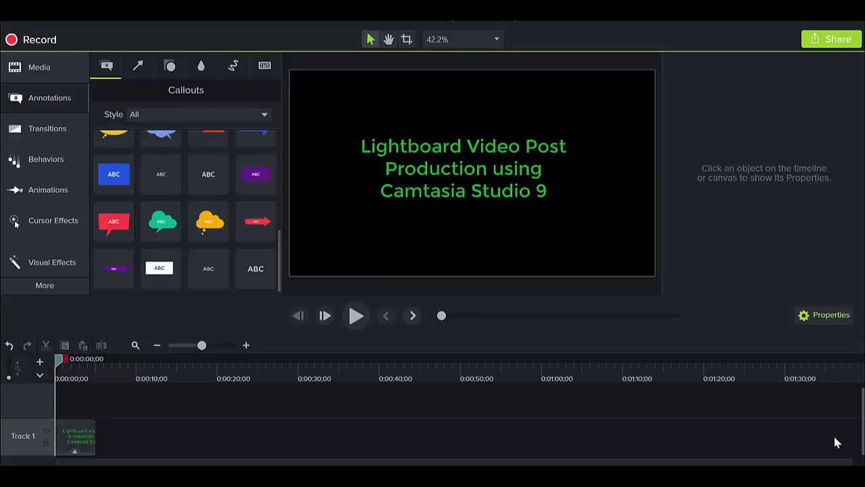
Show the Media Bin containing MVI_4473.MOV
click(57, 67)
click(57, 68)
click(57, 68)
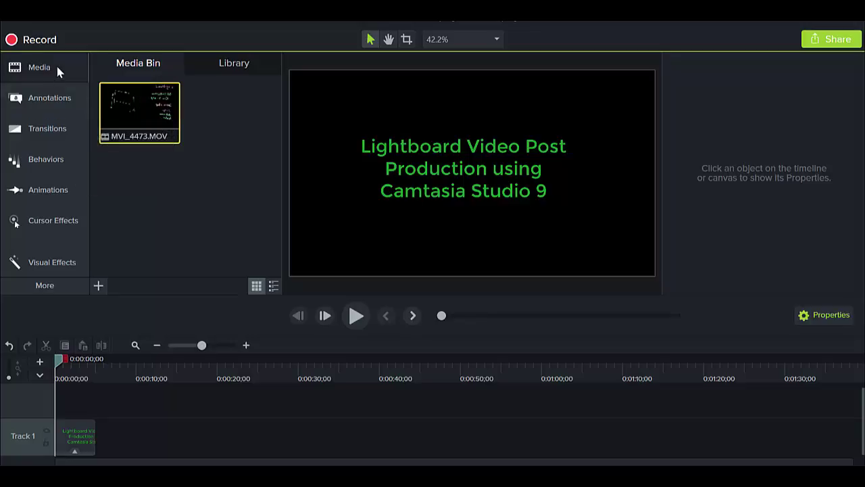
Browse the November footage folder in the Import Media dialog, then cancel without importing
click(99, 285)
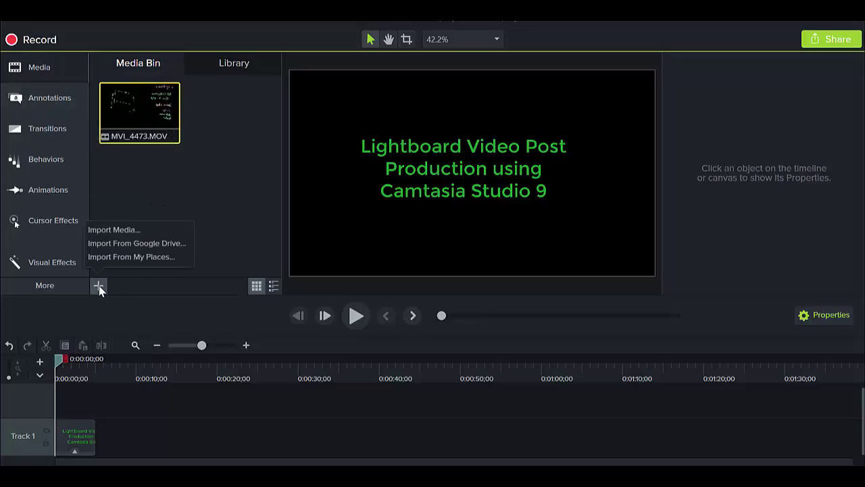
click(114, 230)
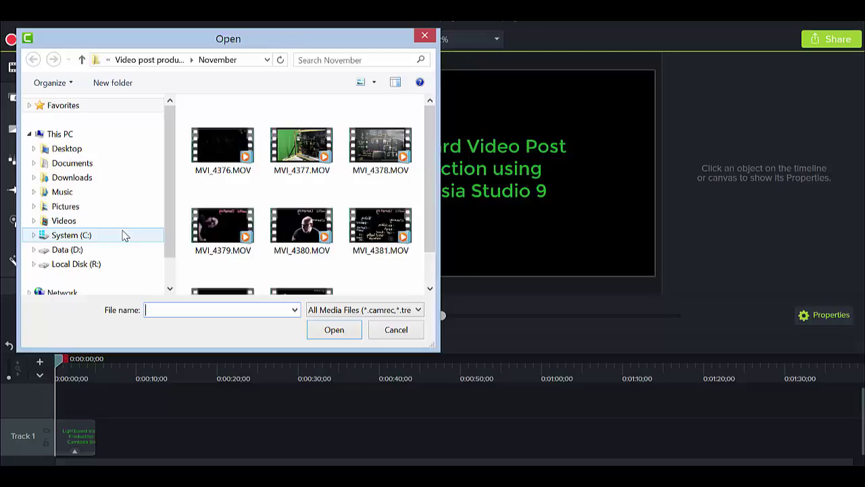
drag(431, 203, 430, 244)
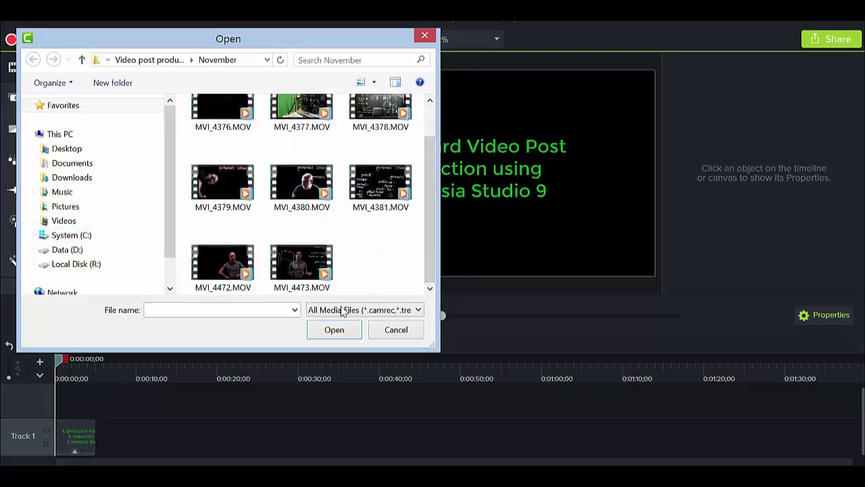
click(385, 333)
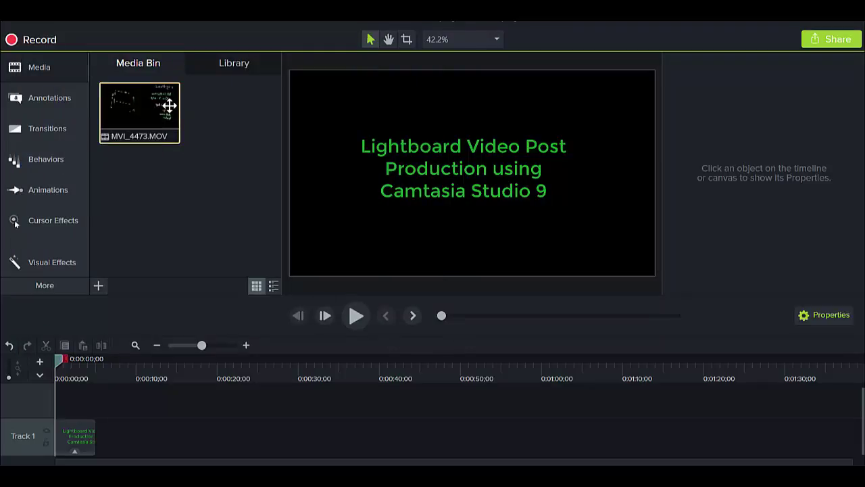
Place MVI_4473.MOV on Track 1 after the title card and move the playhead to about 0:08
drag(168, 107, 85, 404)
drag(192, 446, 186, 451)
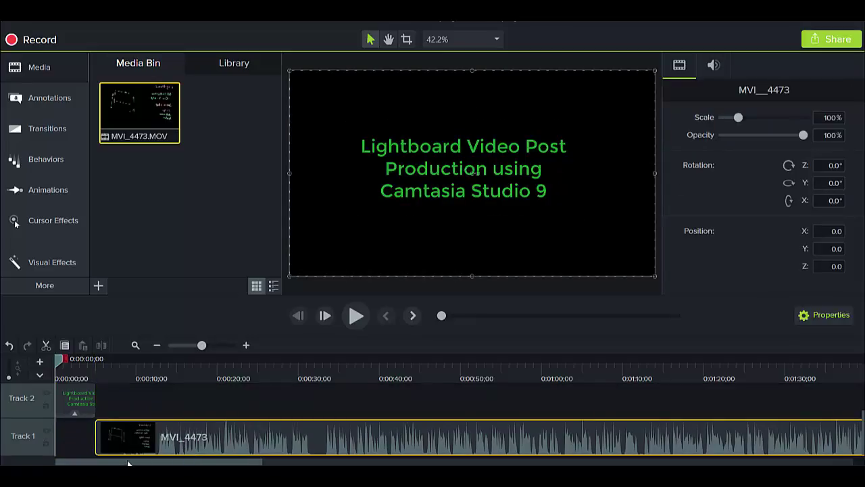
drag(129, 462, 111, 462)
drag(60, 363, 128, 377)
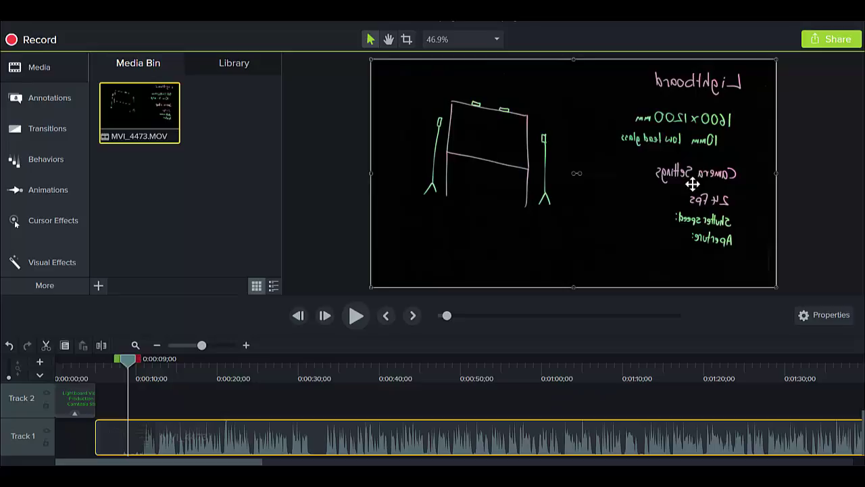
Set the MVI_4473 clip's Rotation Y to 180° so the lightboard writing reads correctly
click(804, 314)
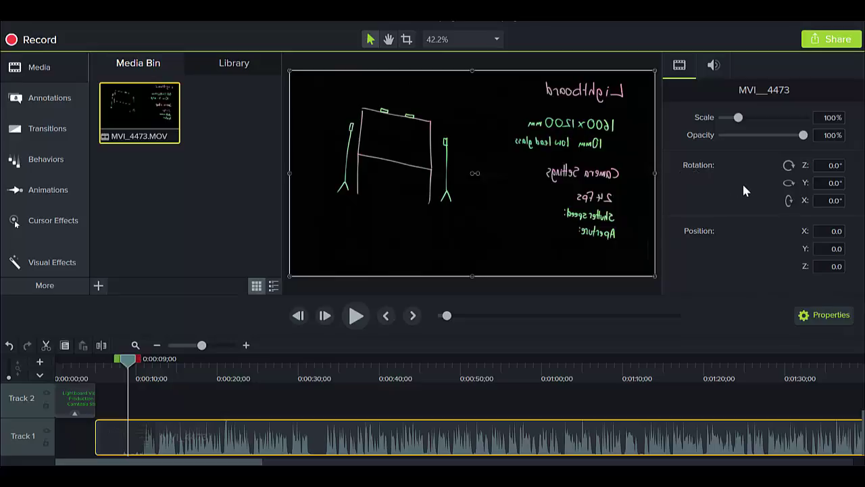
click(830, 182)
key(Return)
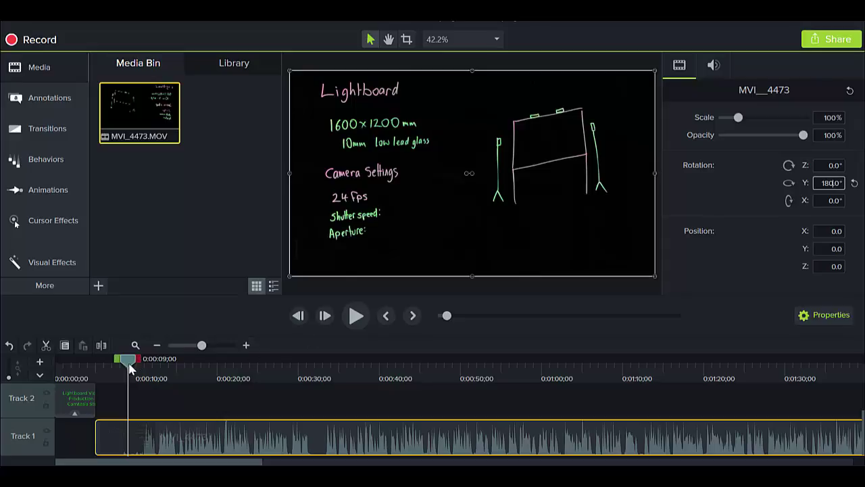
mouse_move(129, 365)
mouse_down()
mouse_move(94, 365)
mouse_move(165, 377)
mouse_move(133, 380)
mouse_up()
click(355, 315)
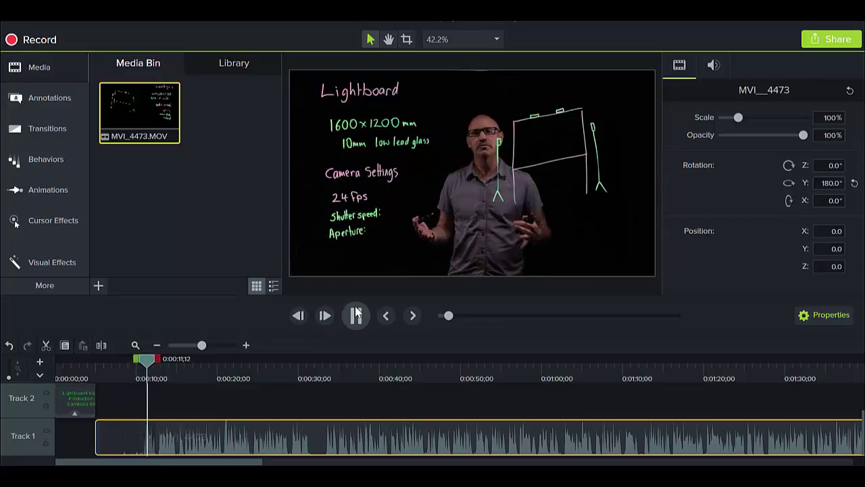
click(356, 312)
drag(165, 361, 256, 368)
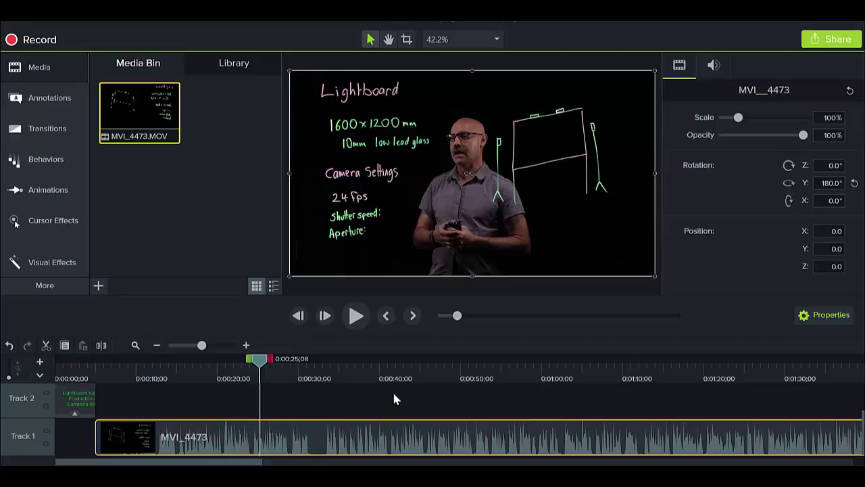
click(267, 367)
drag(267, 366, 306, 370)
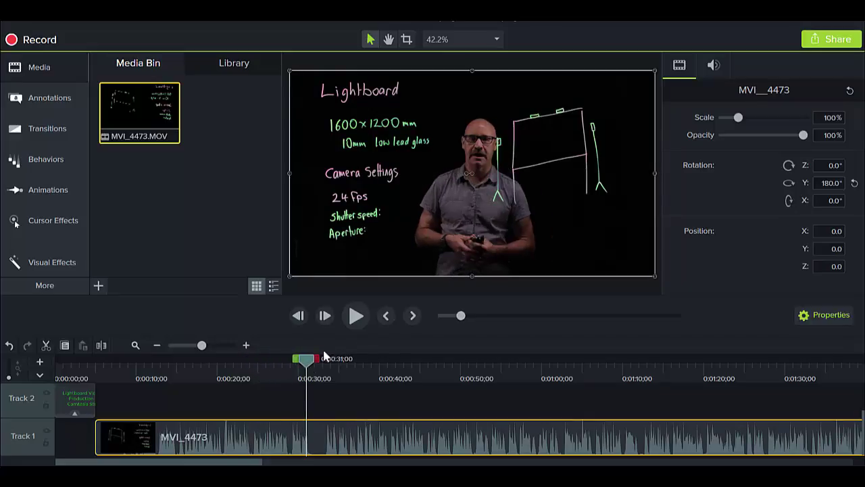
click(356, 317)
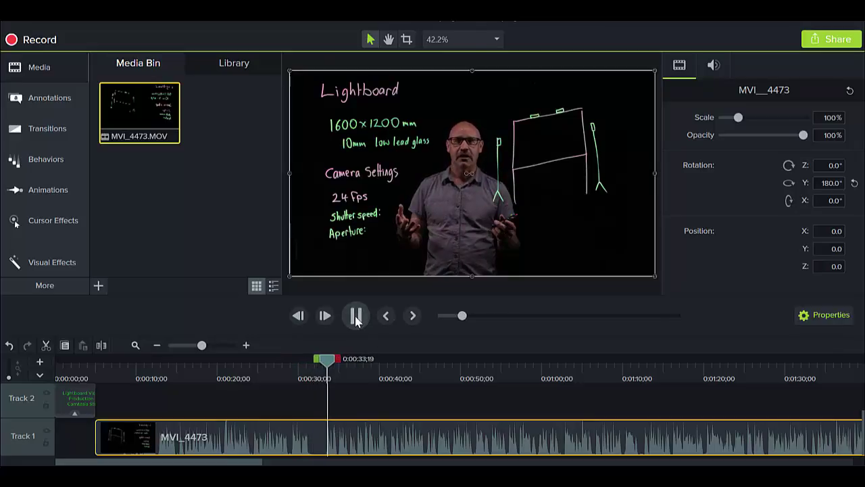
click(356, 318)
Delete the 0:05–0:33 stretch of MVI_4473 and slide the remaining clip left to close the gap
drag(332, 356, 87, 400)
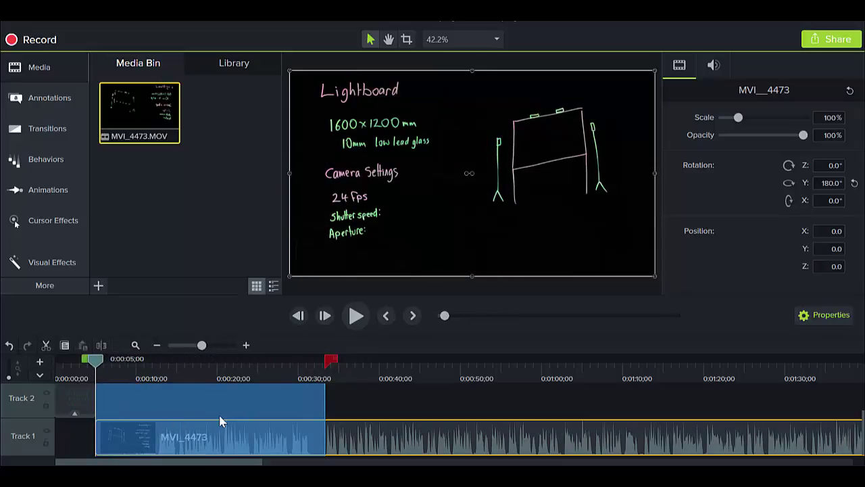
key(Delete)
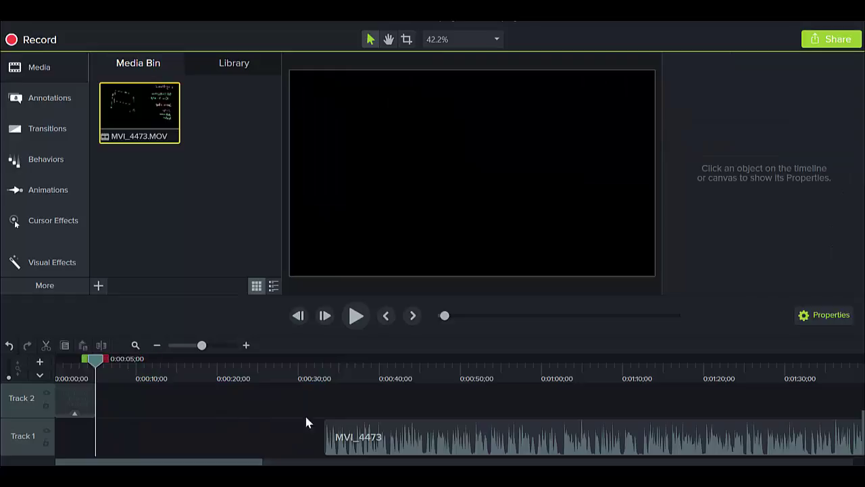
drag(406, 433, 595, 464)
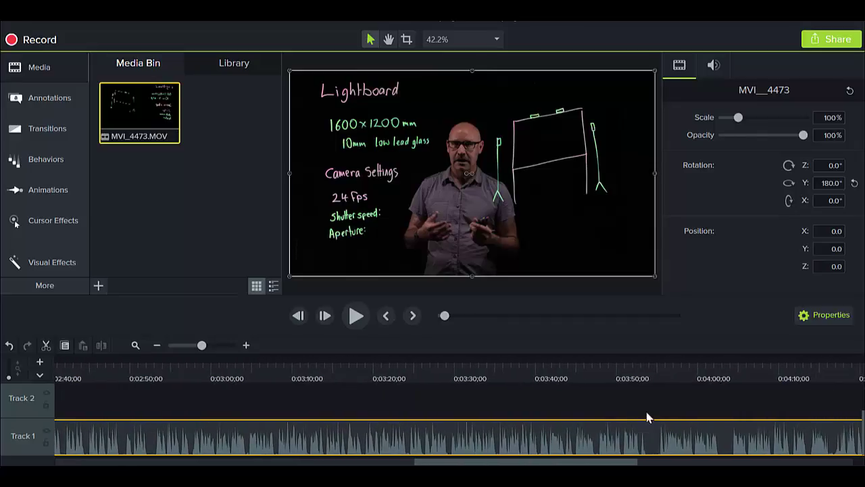
Select the timeline range from 3:53;12 to about 3:55;09
click(644, 380)
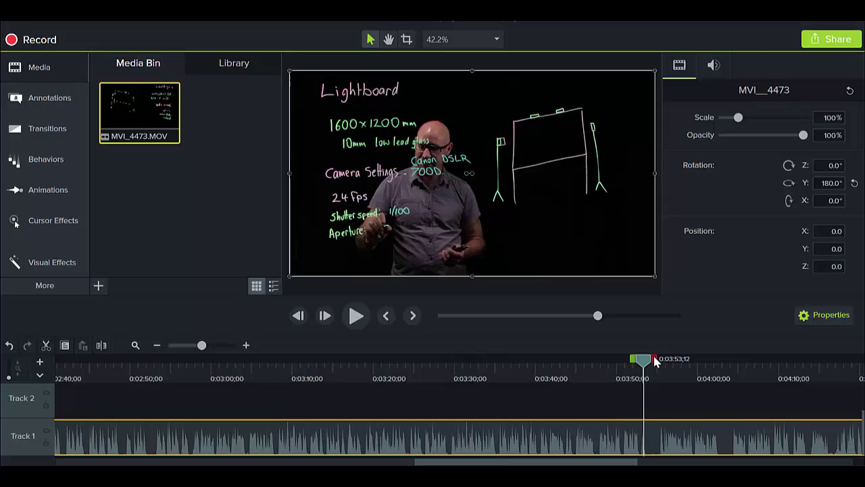
drag(654, 360, 671, 365)
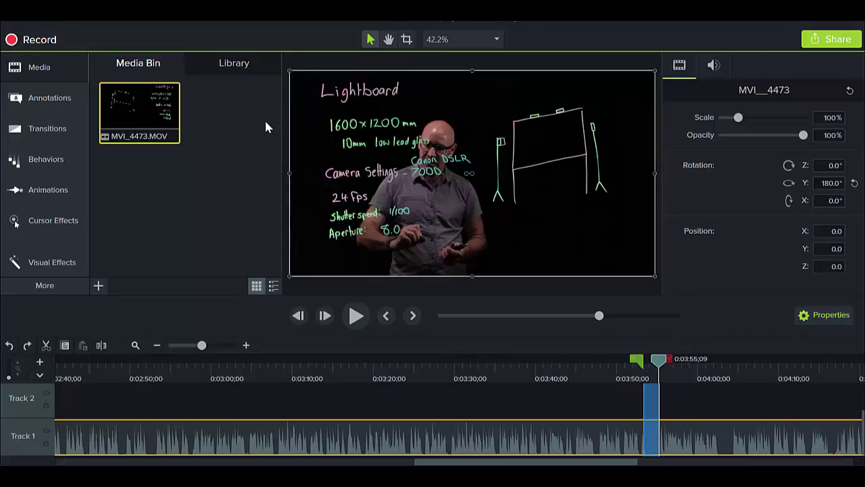
Replay from 3:53, then reselect 3:53;16–3:55;06 and delete that stretch
double_click(656, 363)
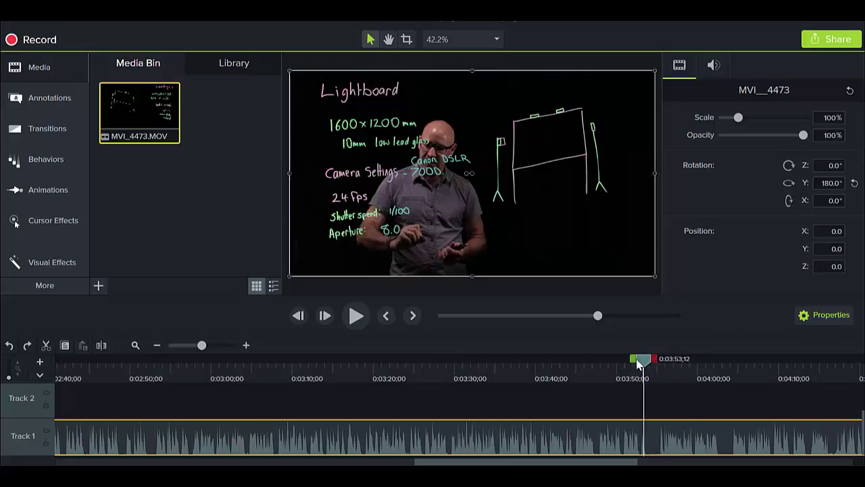
click(350, 318)
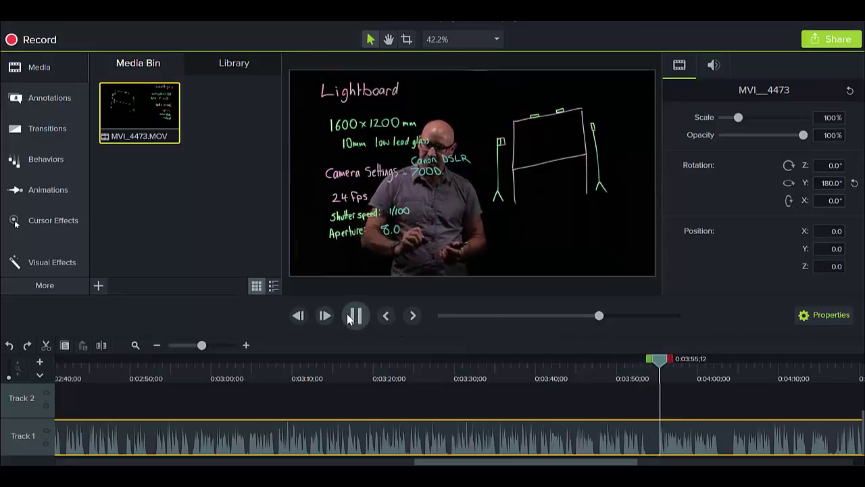
click(351, 317)
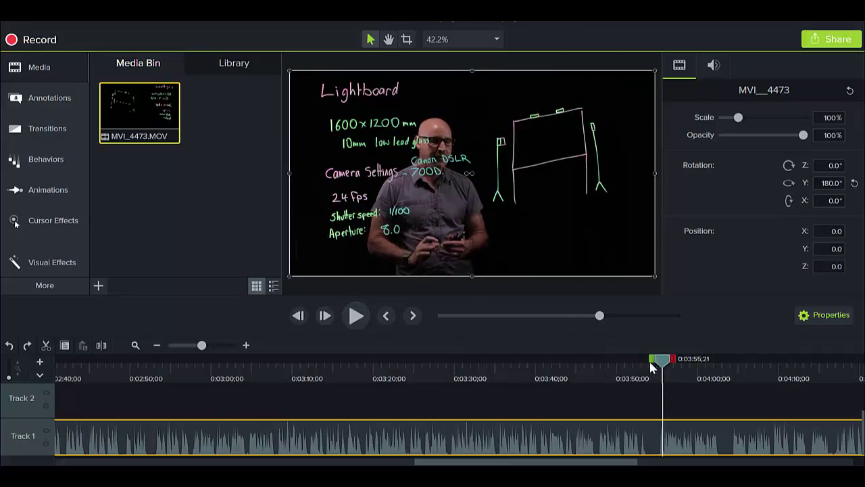
mouse_move(659, 362)
mouse_down()
mouse_move(643, 373)
mouse_move(669, 363)
mouse_up()
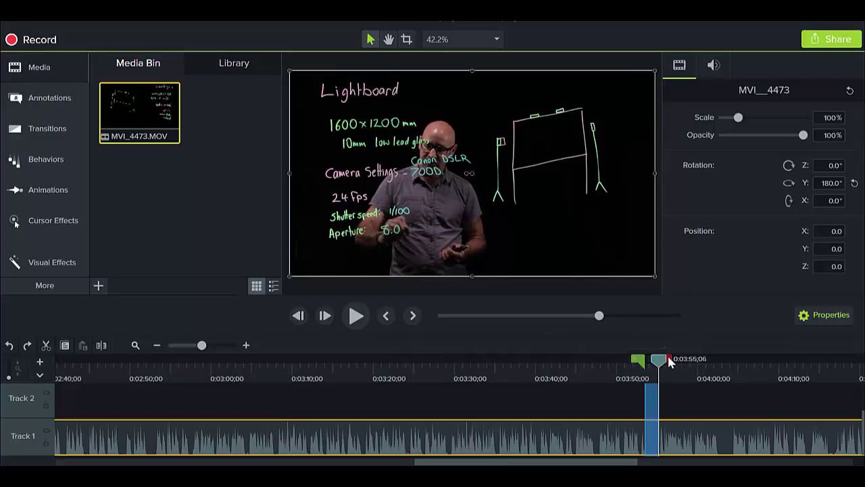
key(Delete)
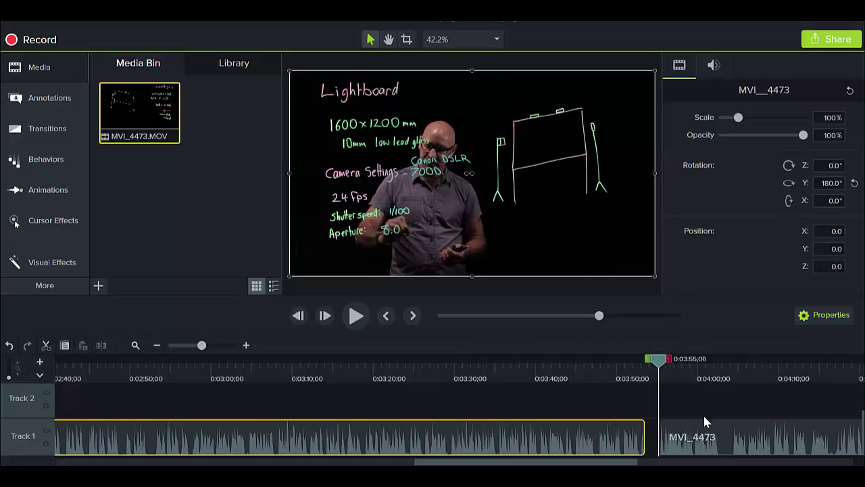
Close the gap on Track 1 and split the clip at 4:00;20
drag(689, 433, 681, 429)
click(693, 371)
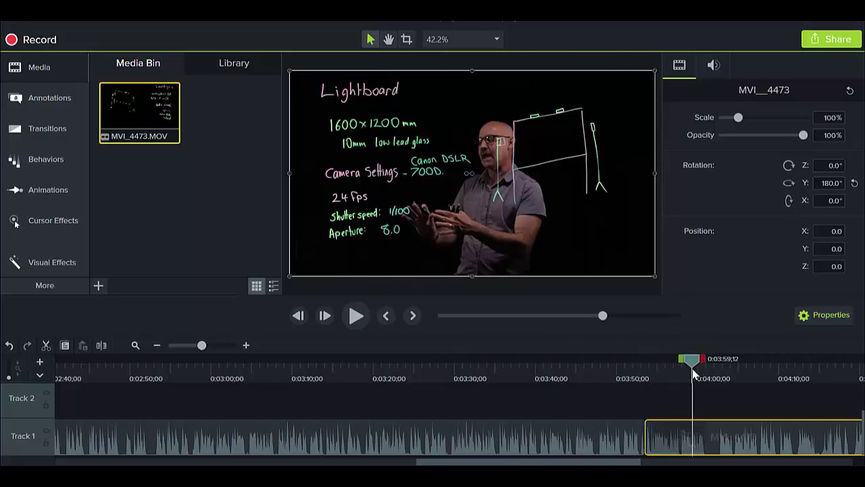
drag(693, 371, 703, 376)
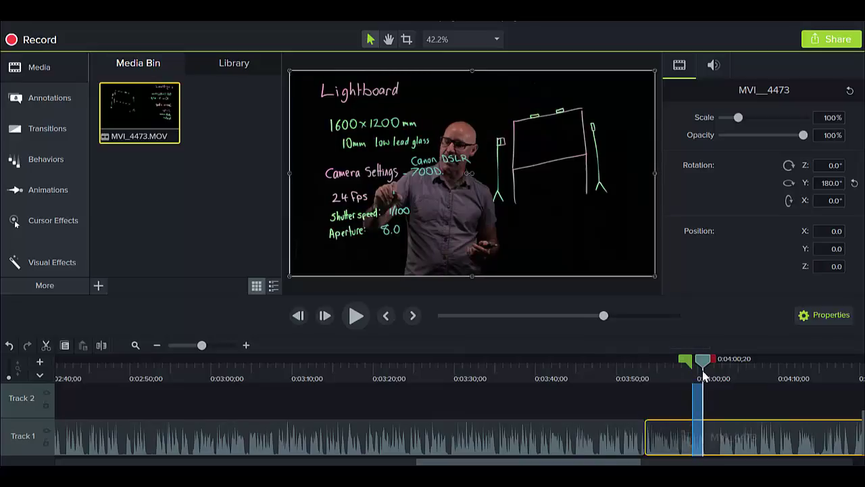
click(704, 363)
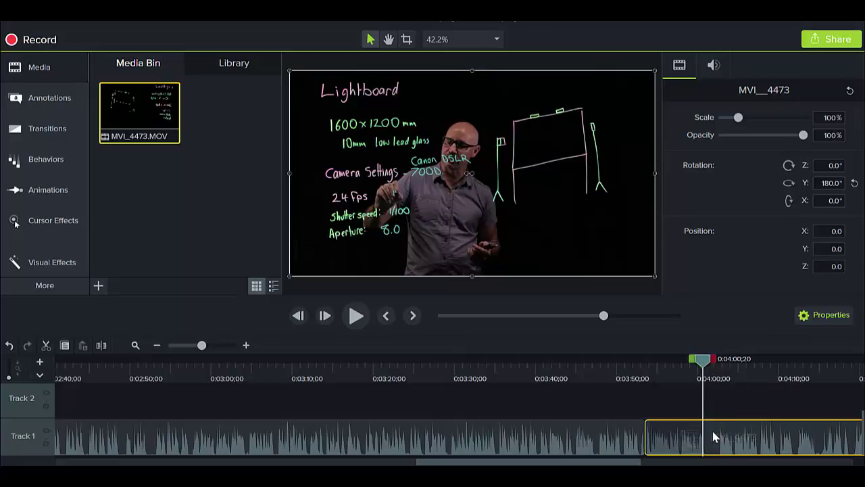
click(102, 346)
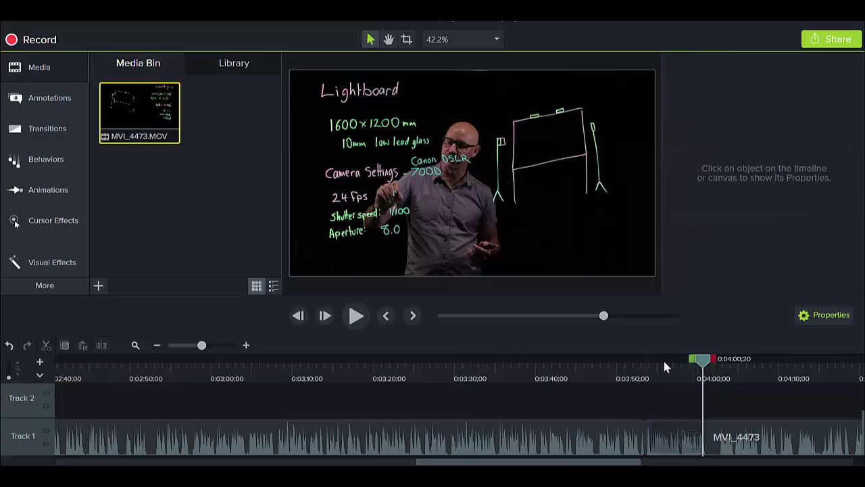
Split the clip again at about 4:02;23 and select the short section between the cuts
drag(702, 359, 721, 360)
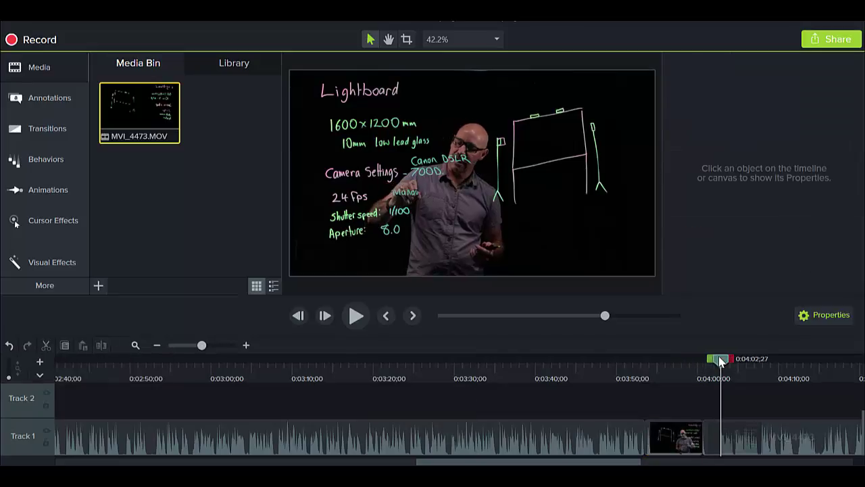
click(719, 440)
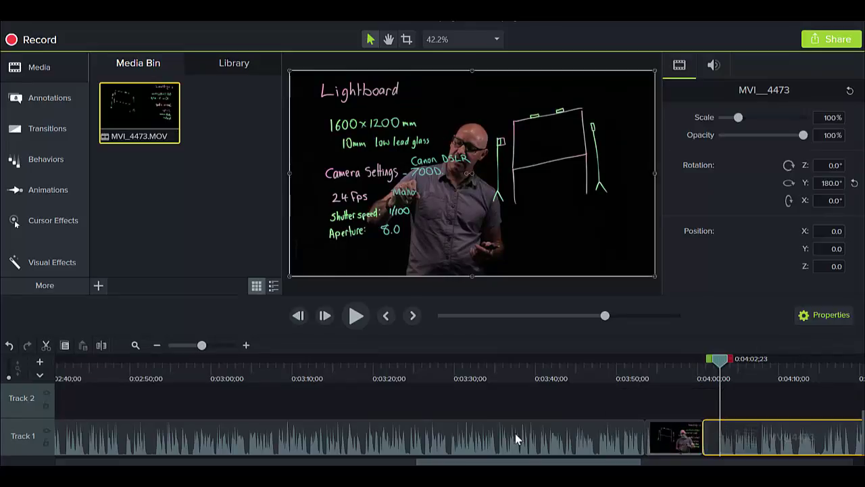
click(102, 345)
click(714, 439)
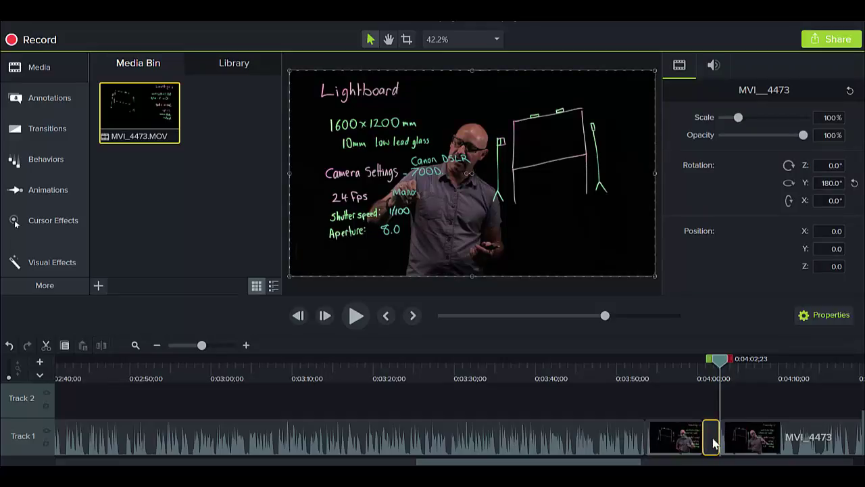
Add Clip Speed to the short isolated section and set its speed to 3.00x
right_click(714, 443)
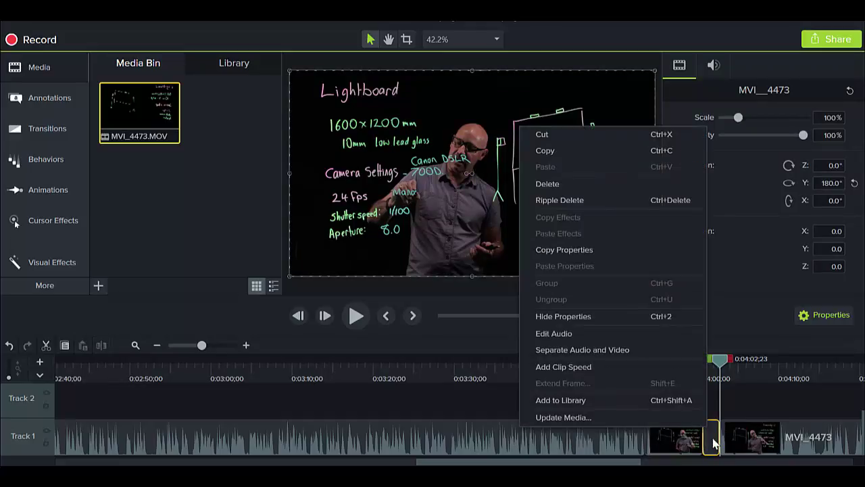
click(589, 365)
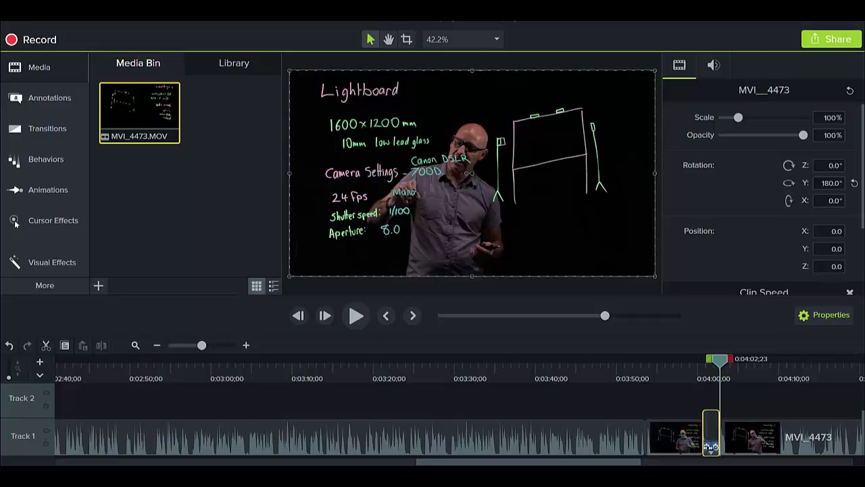
click(710, 446)
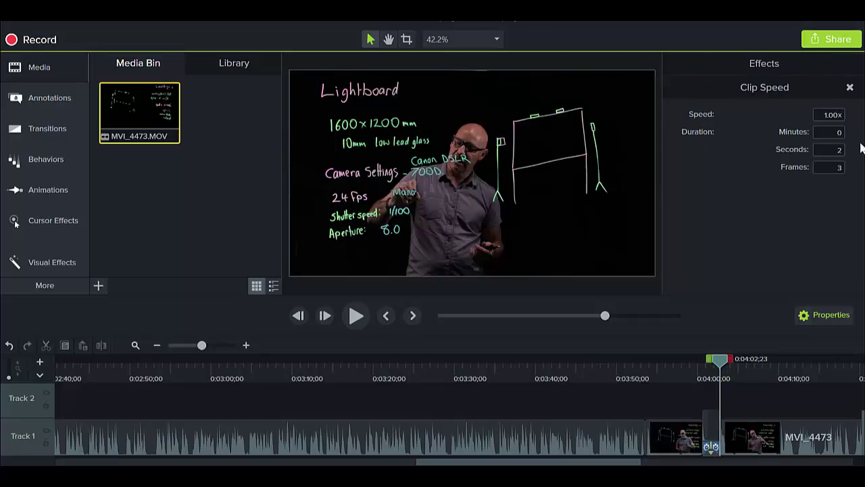
click(841, 118)
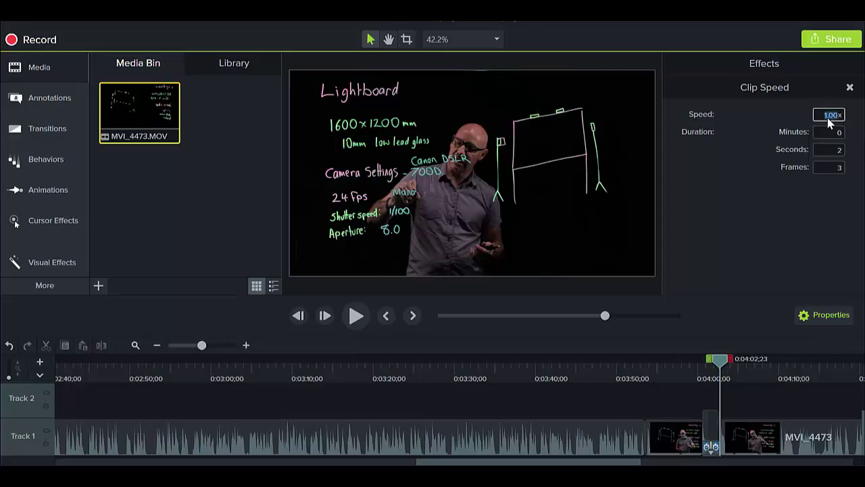
click(827, 118)
text(3)
key(Return)
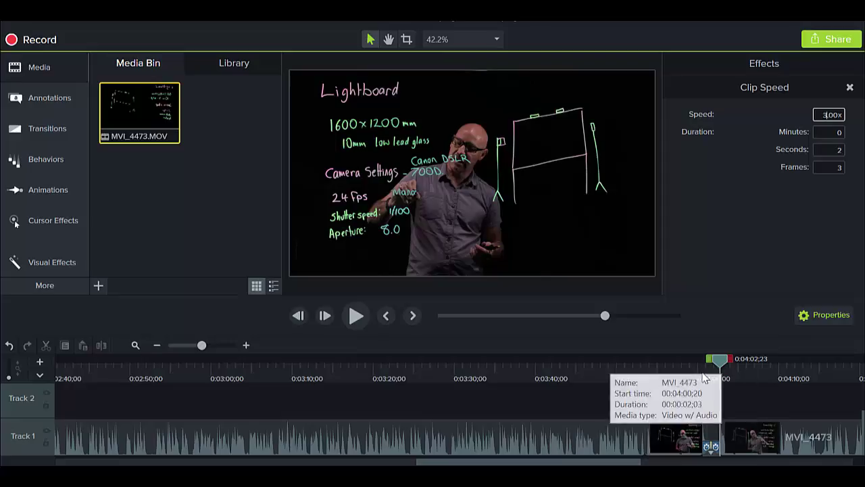
click(784, 434)
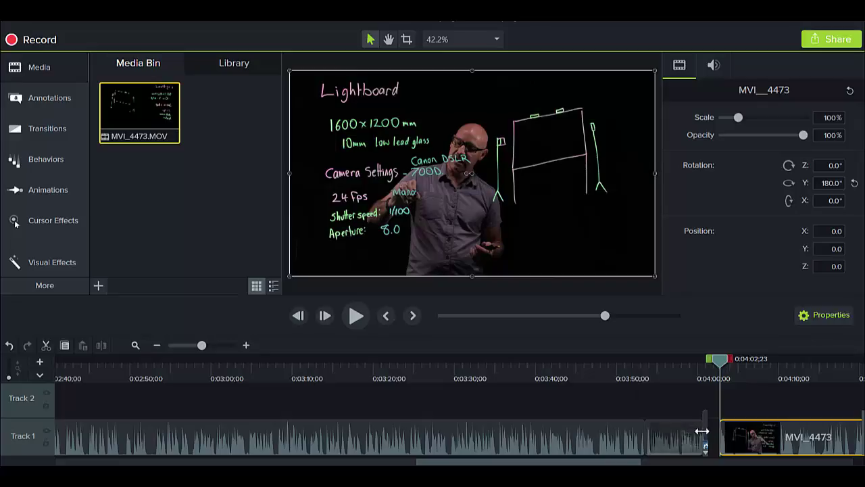
Slide the last clip against the 3x section, then mark the end range from 0:05:40 to about 0:05:45
drag(826, 426, 725, 441)
click(703, 362)
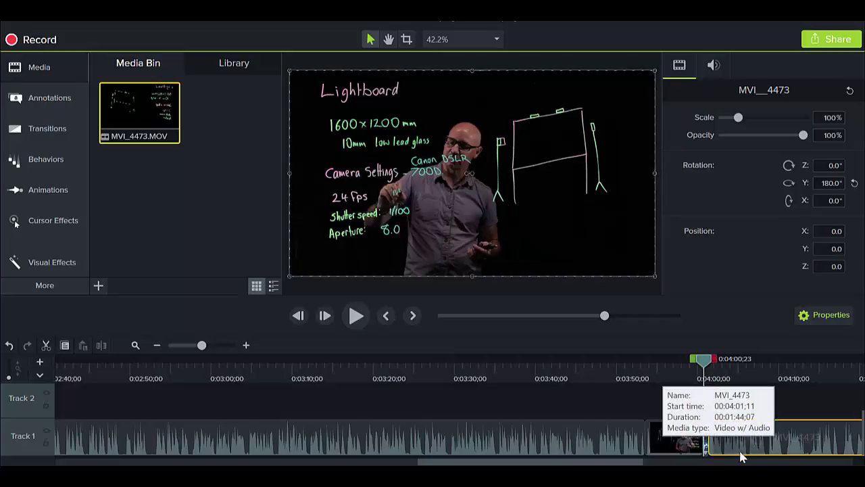
scroll(764, 457, right, 8)
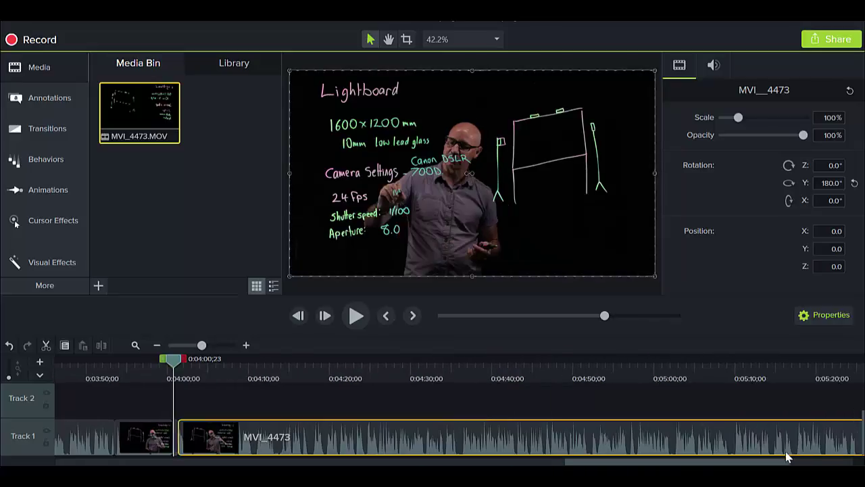
scroll(786, 457, right, 4)
click(747, 374)
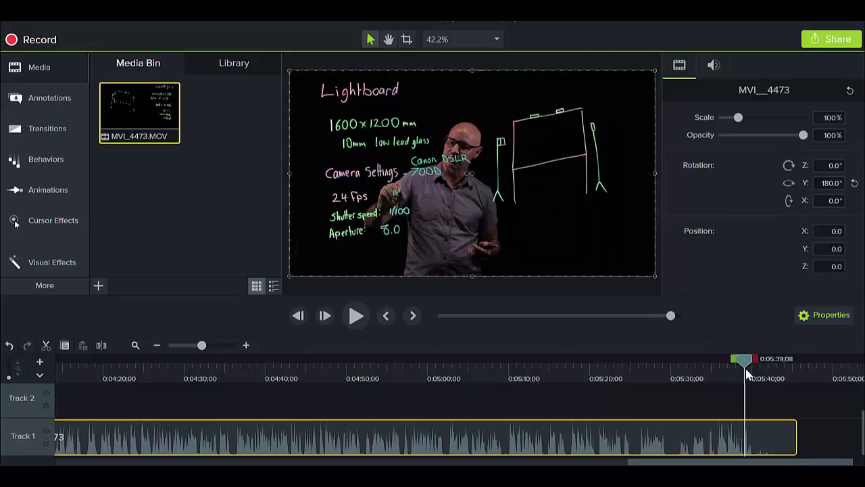
drag(745, 356, 753, 365)
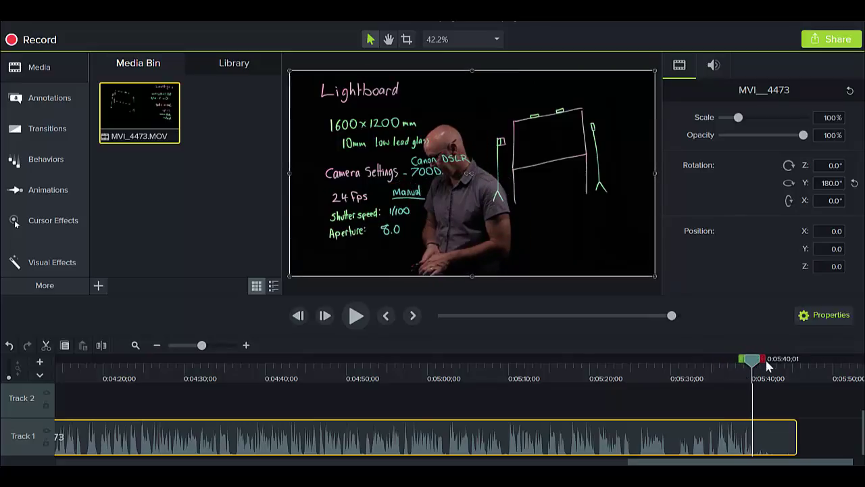
drag(776, 366, 805, 371)
Undo the deletion of the trailing MVI_4473 clip and set the playhead to 0:05:31
key(Delete)
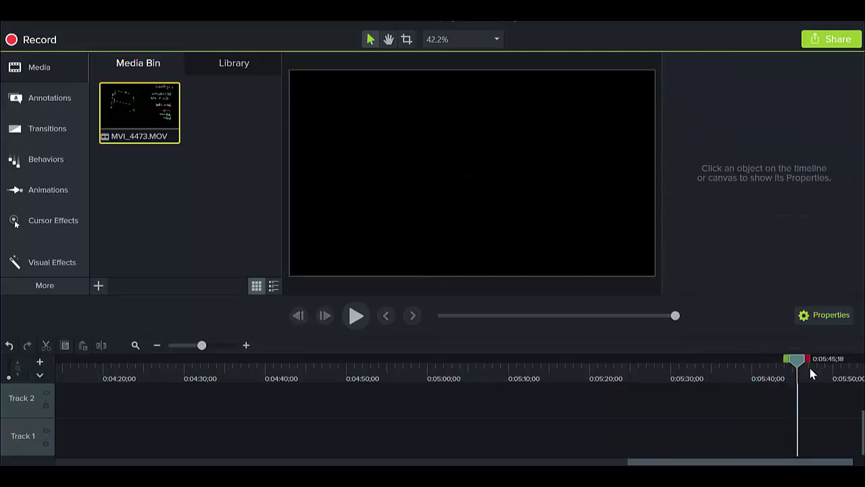
click(35, 24)
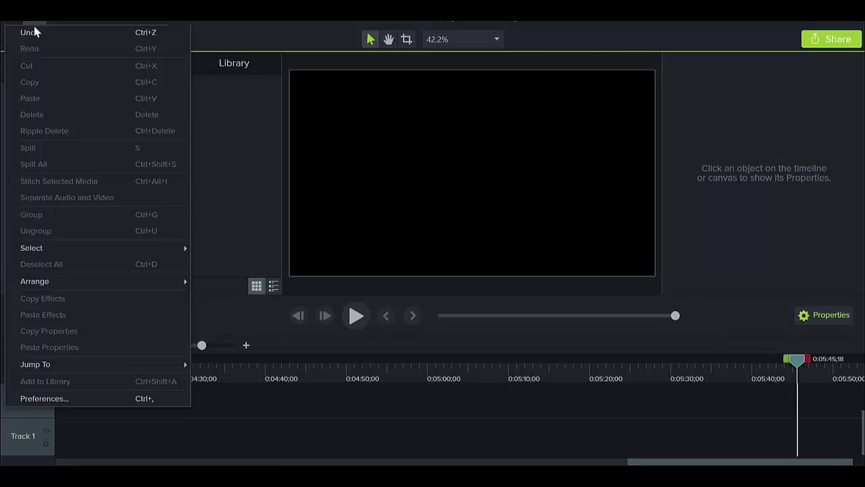
click(33, 28)
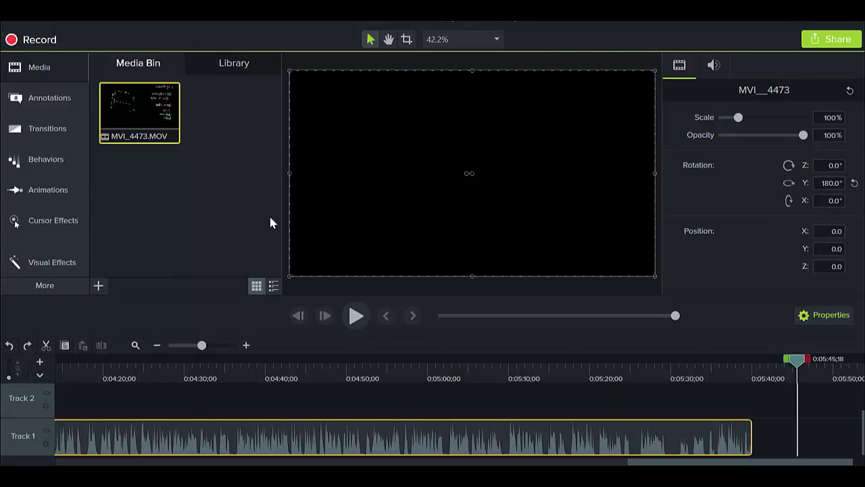
click(685, 379)
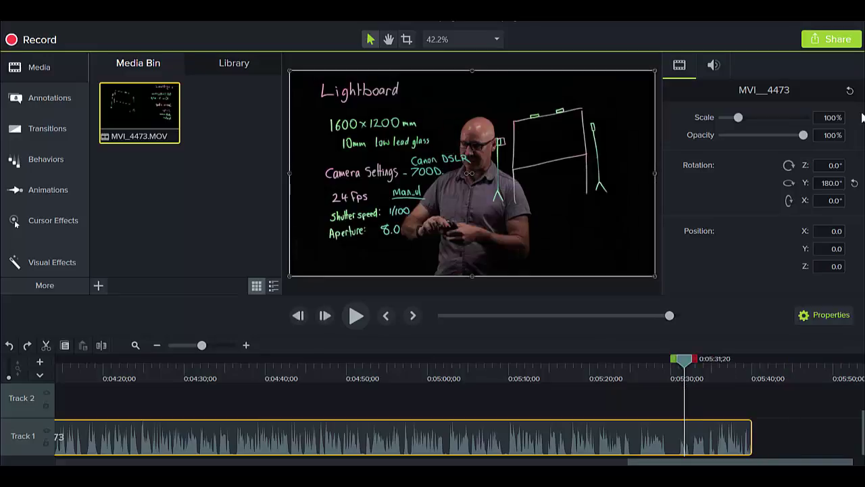
Start a New Custom Production from the Share menu
click(842, 42)
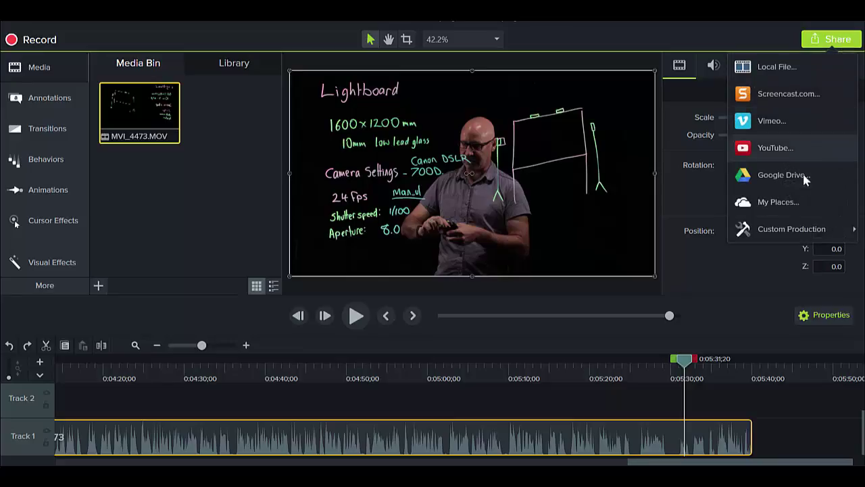
mouse_move(798, 232)
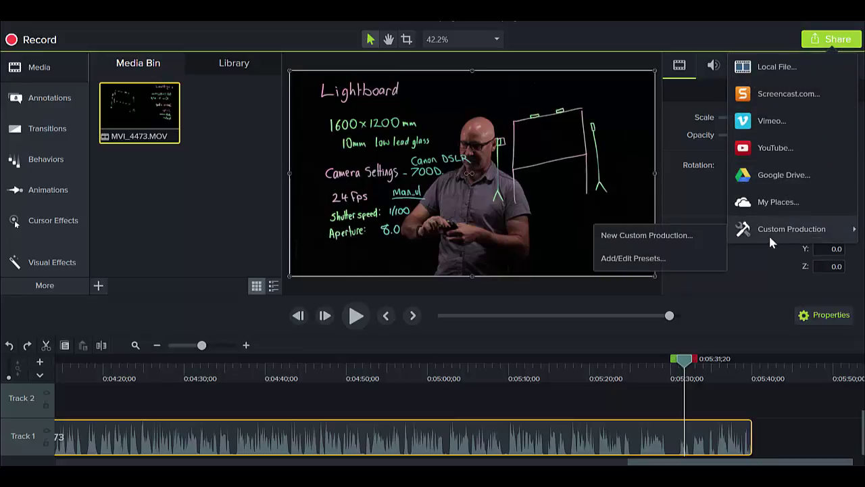
click(686, 240)
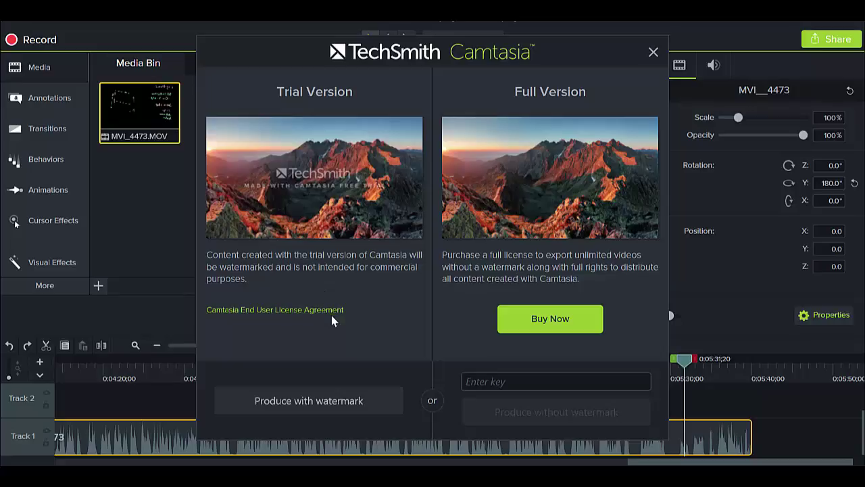
Produce with watermark as MP4 - Smart Player (HTML5), keeping default player and video options
click(344, 400)
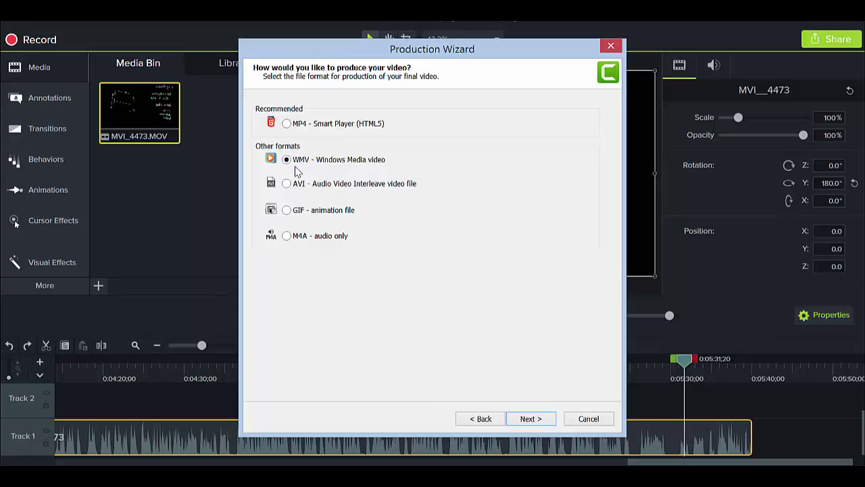
click(287, 123)
click(533, 418)
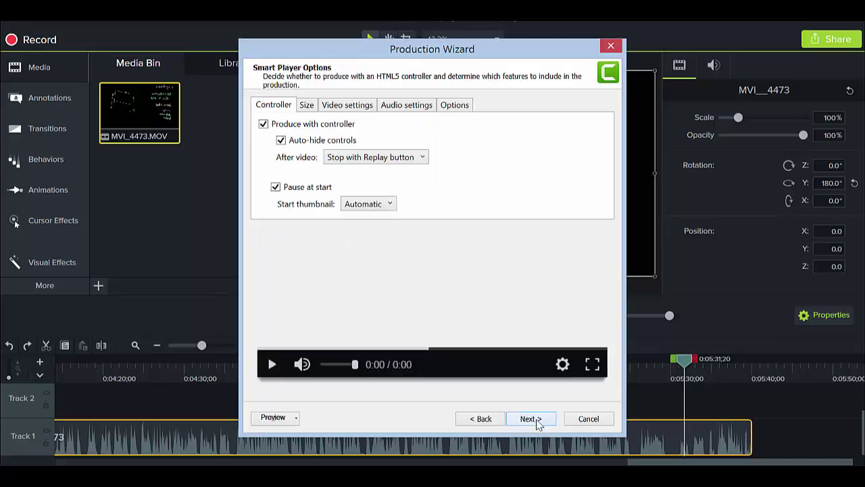
click(305, 108)
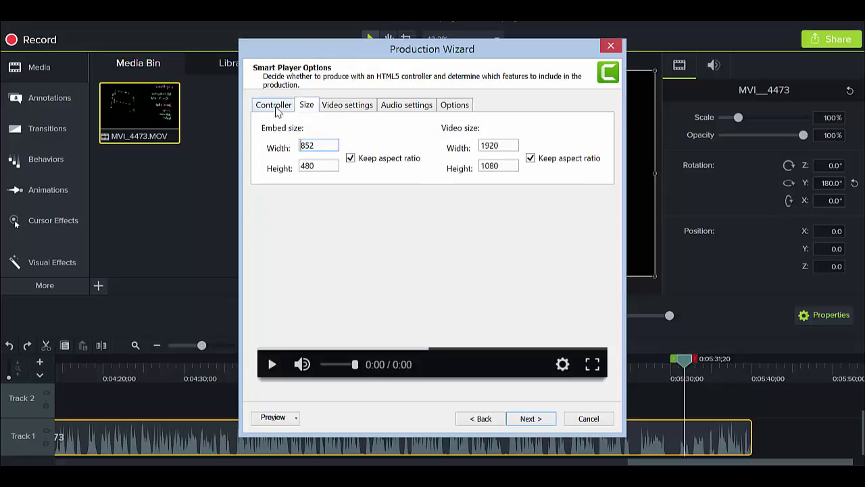
click(281, 113)
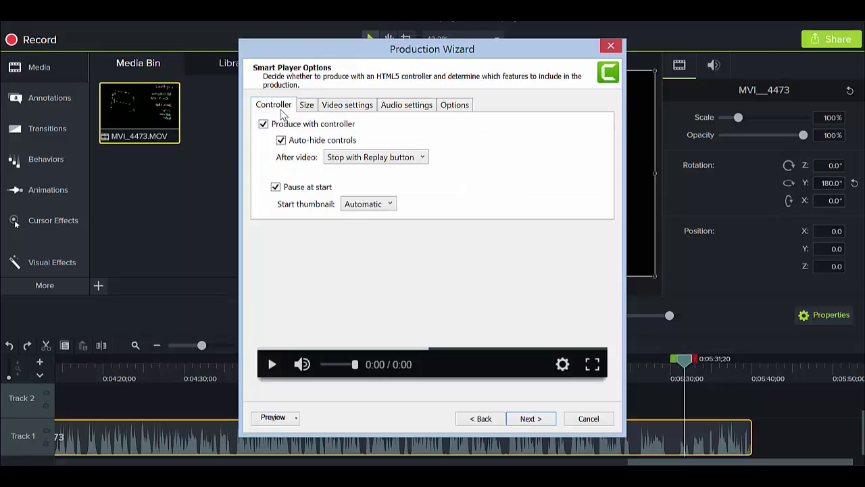
click(530, 419)
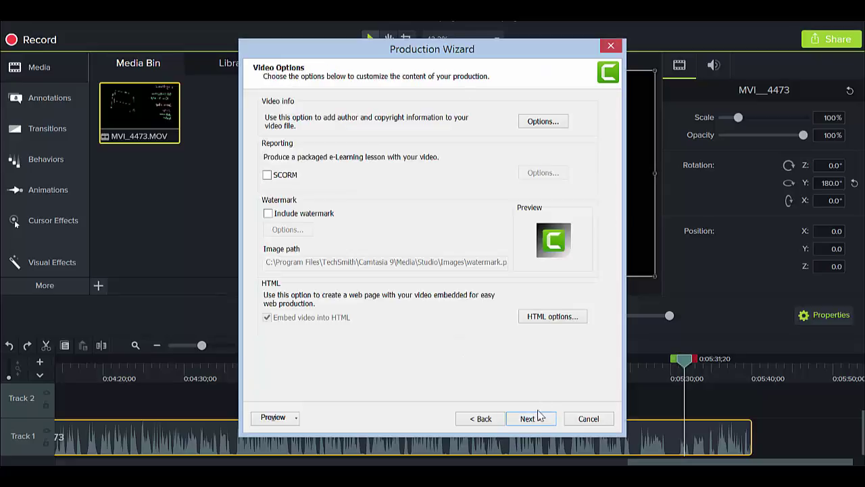
click(531, 419)
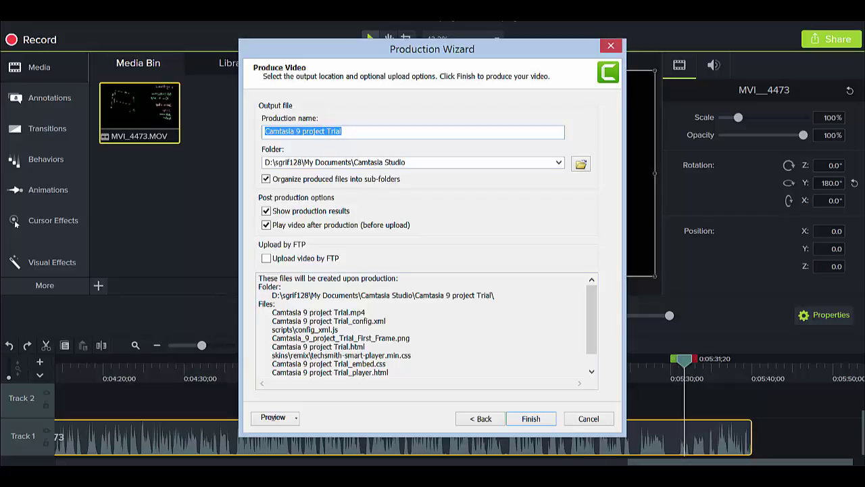
Finish the Production Wizard to render the MP4 video
click(531, 419)
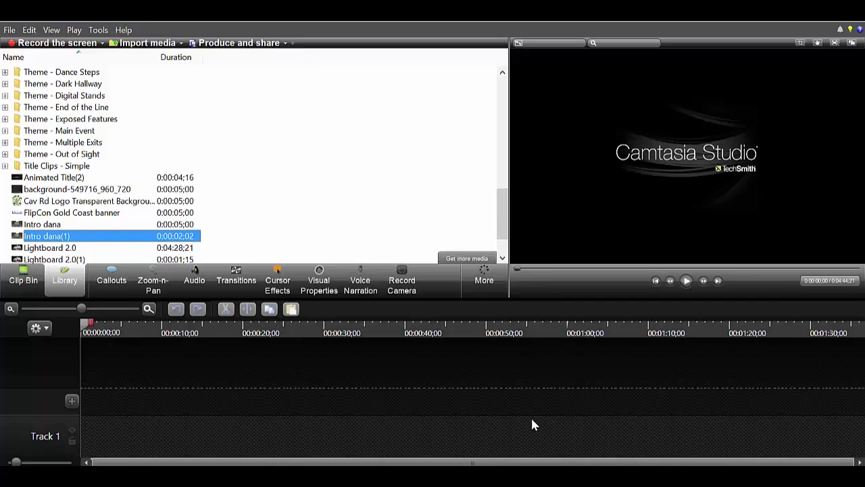